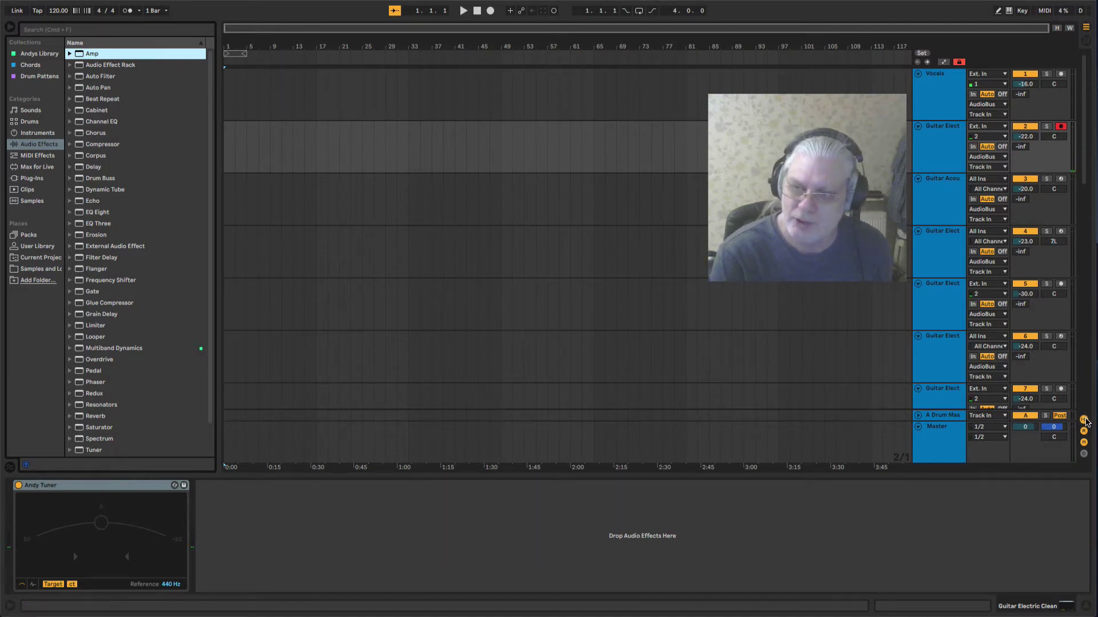
Review the guitar track's input routing and re-arm it with automatic monitoring.
left_click(1083, 420)
left_click(1085, 422)
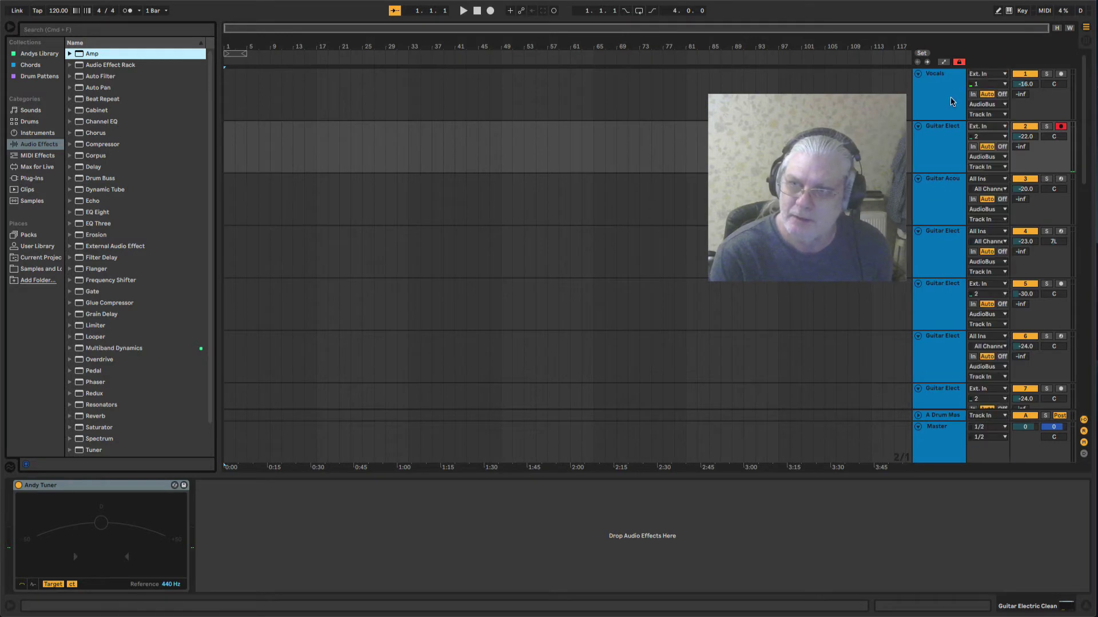
left_click(982, 127)
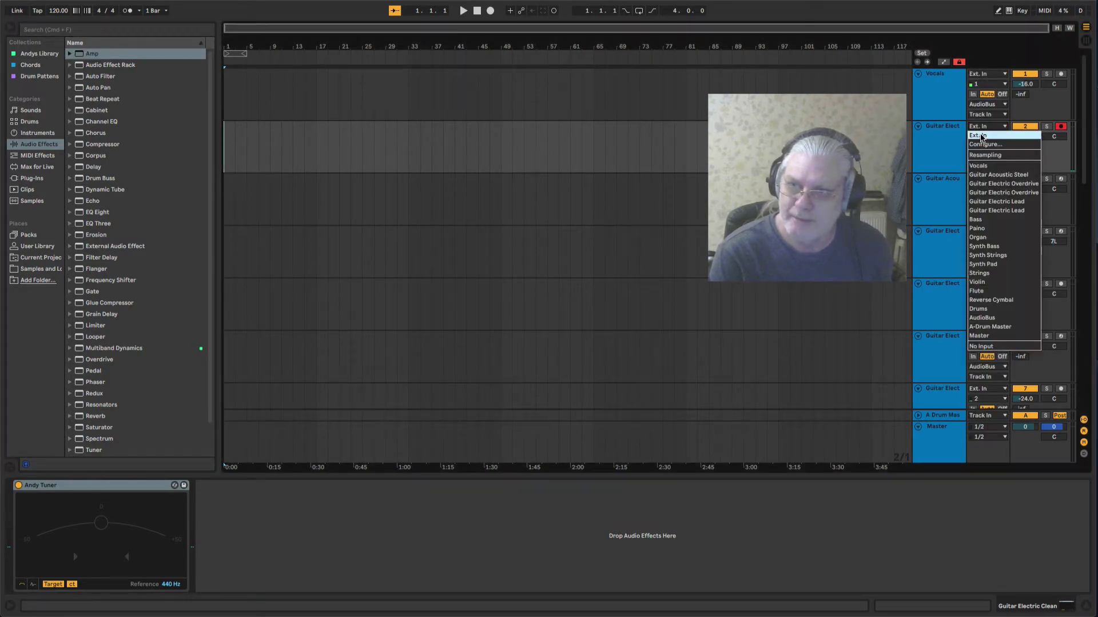
left_click(983, 139)
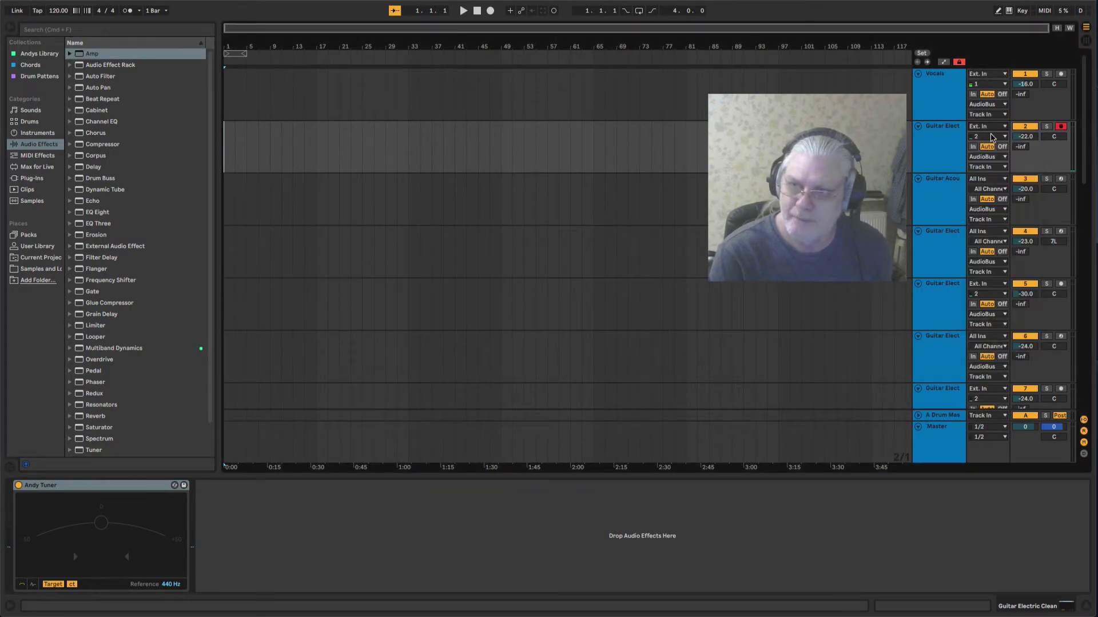
left_click(1062, 128)
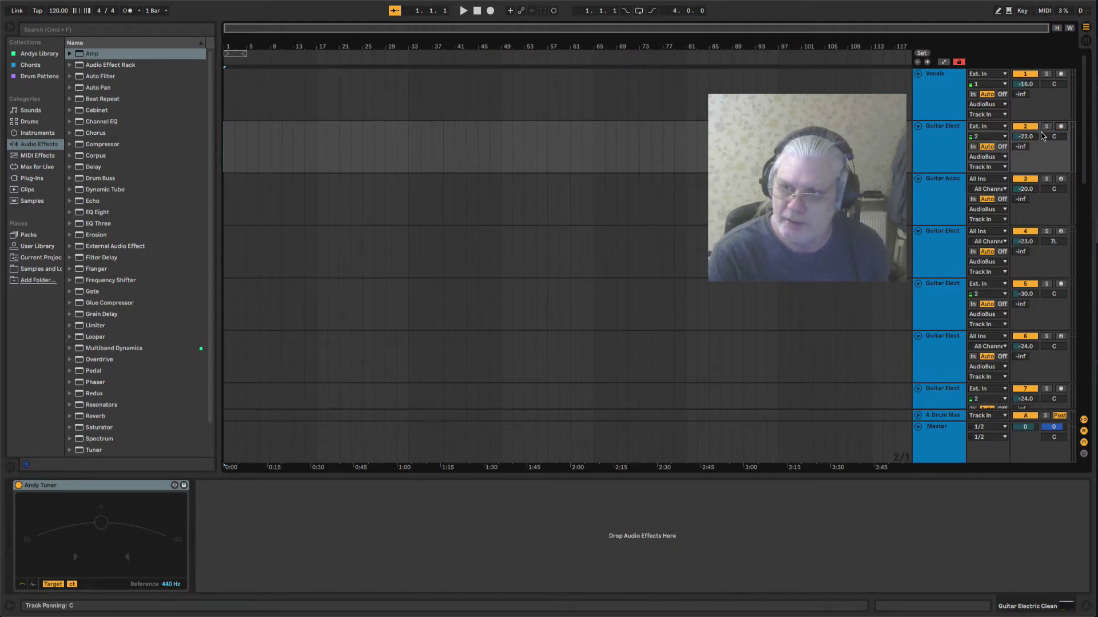
left_click(974, 148)
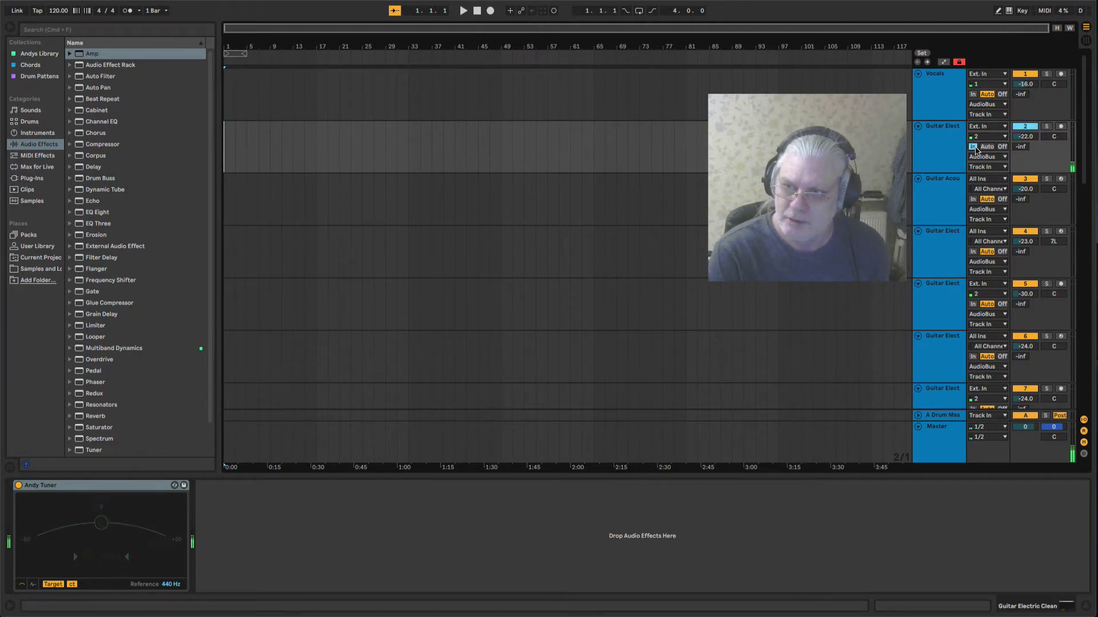
left_click(1061, 128)
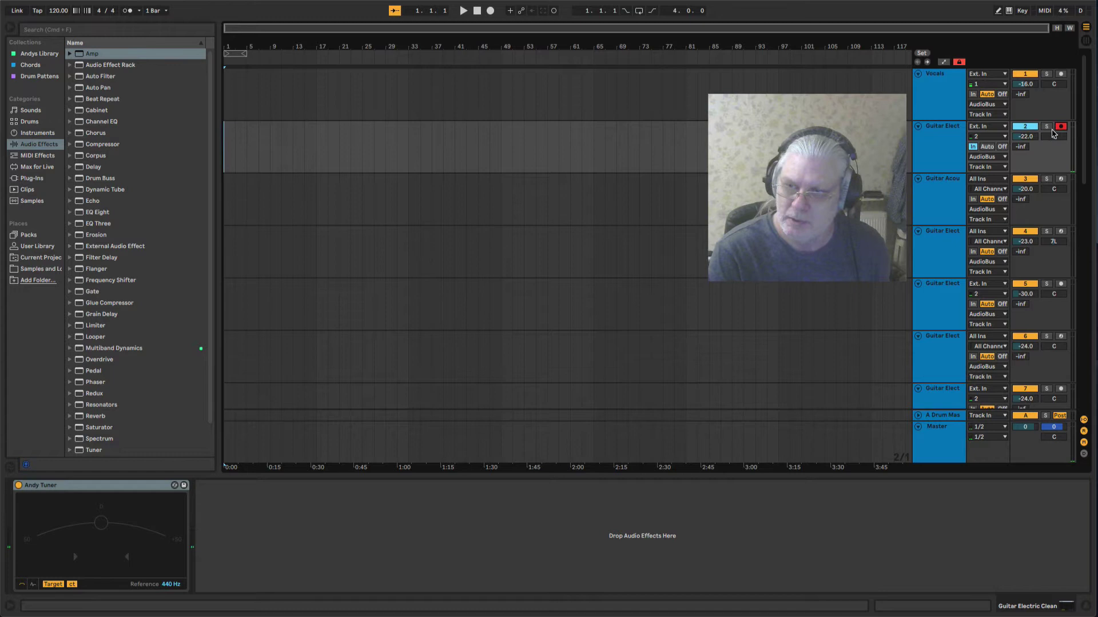
left_click(987, 147)
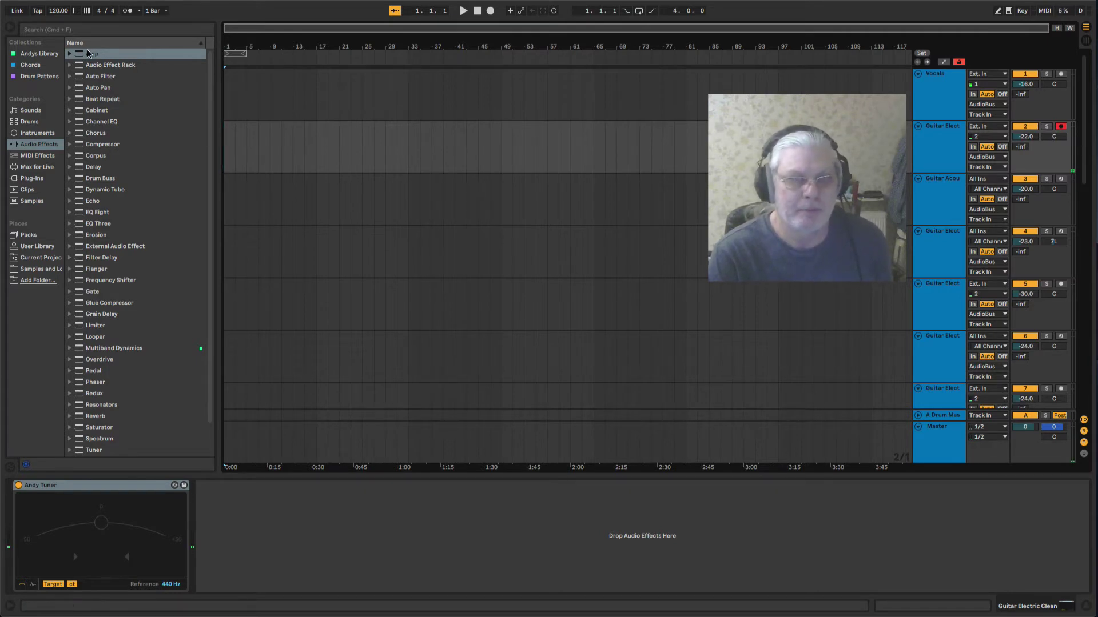
Add an Amp and then a Cabinet after the tuner on the Guitar Electric Clean track.
left_click_drag(89, 54, 242, 522)
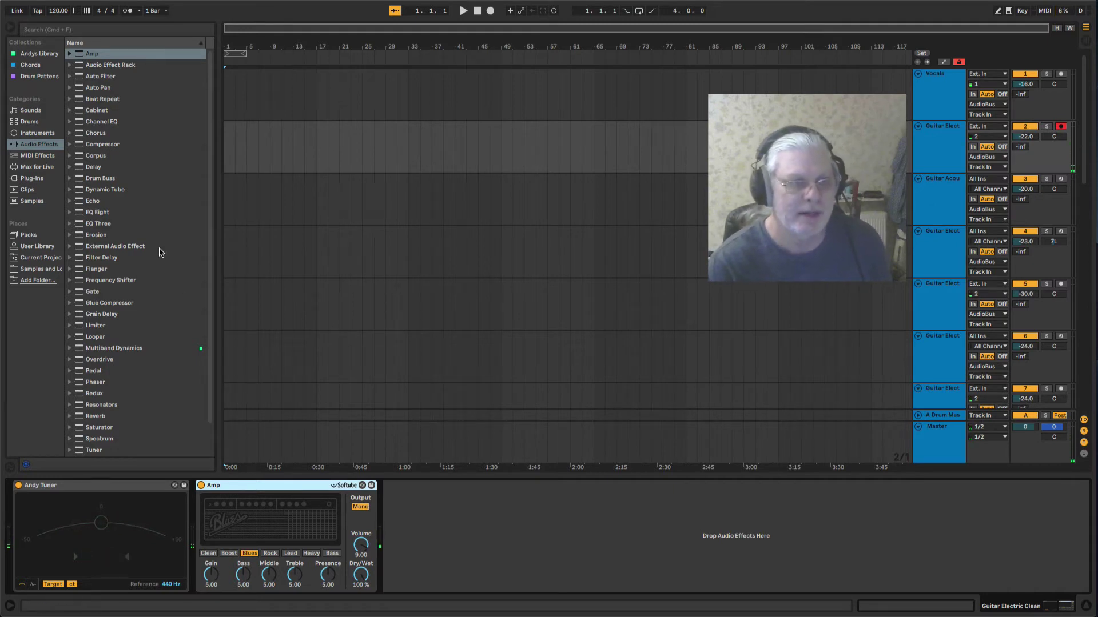
left_click(99, 112)
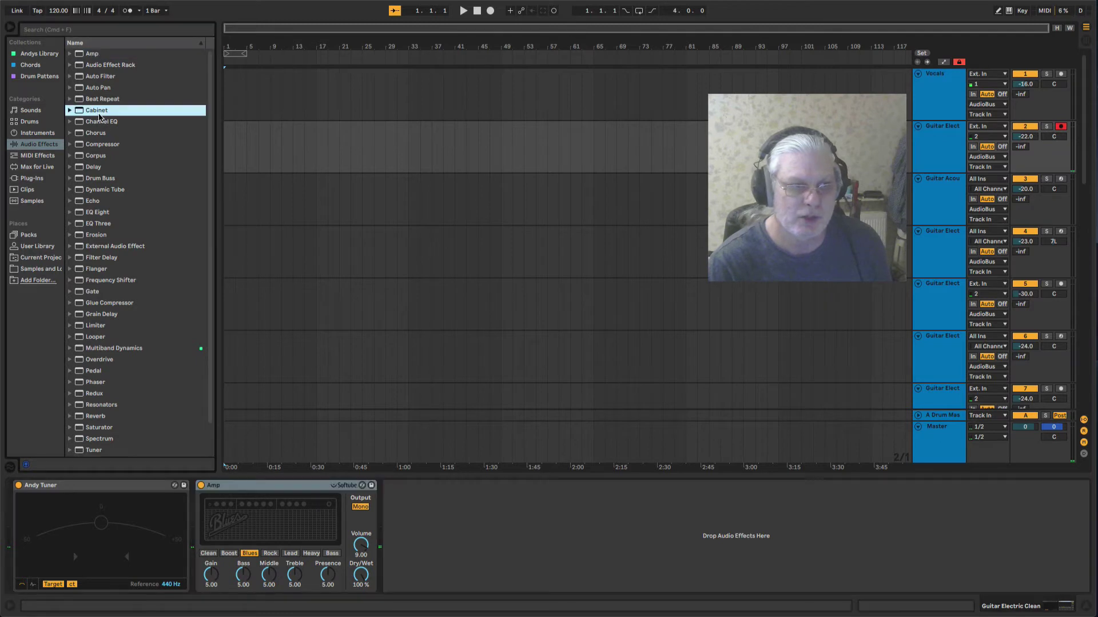
left_click_drag(87, 113, 420, 545)
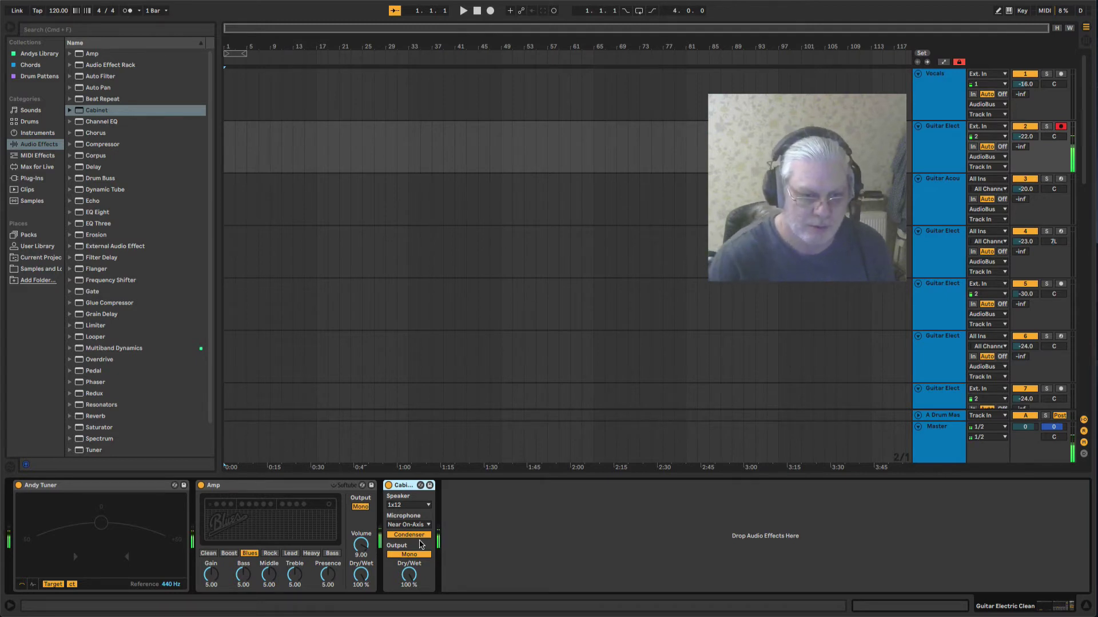
Try the Amp's Clean and Lead models, settling on Heavy.
left_click(208, 553)
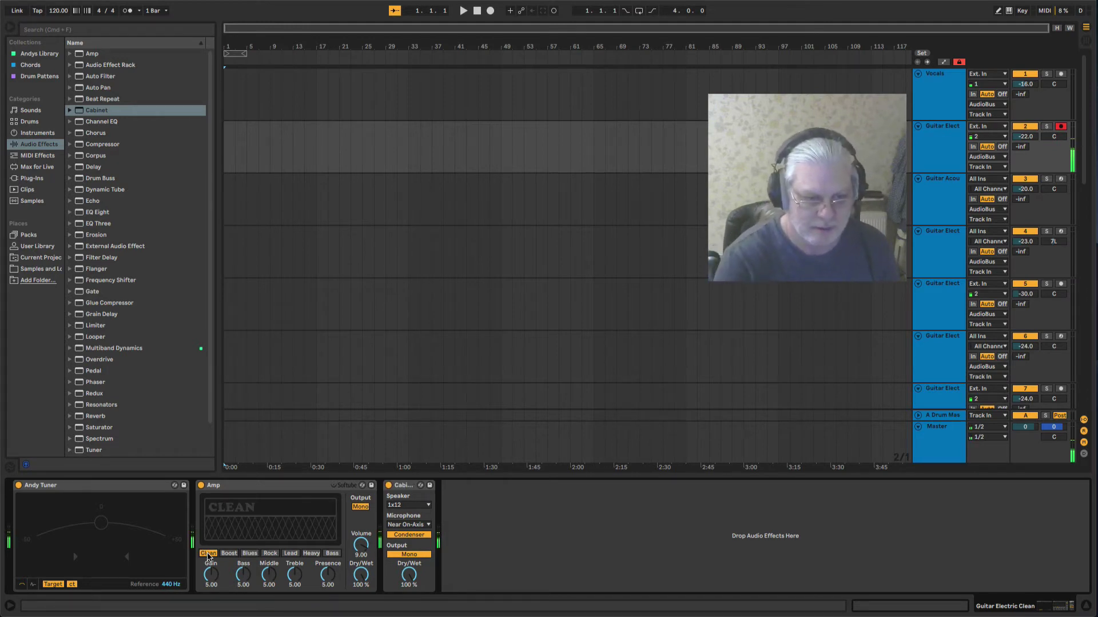
left_click(292, 554)
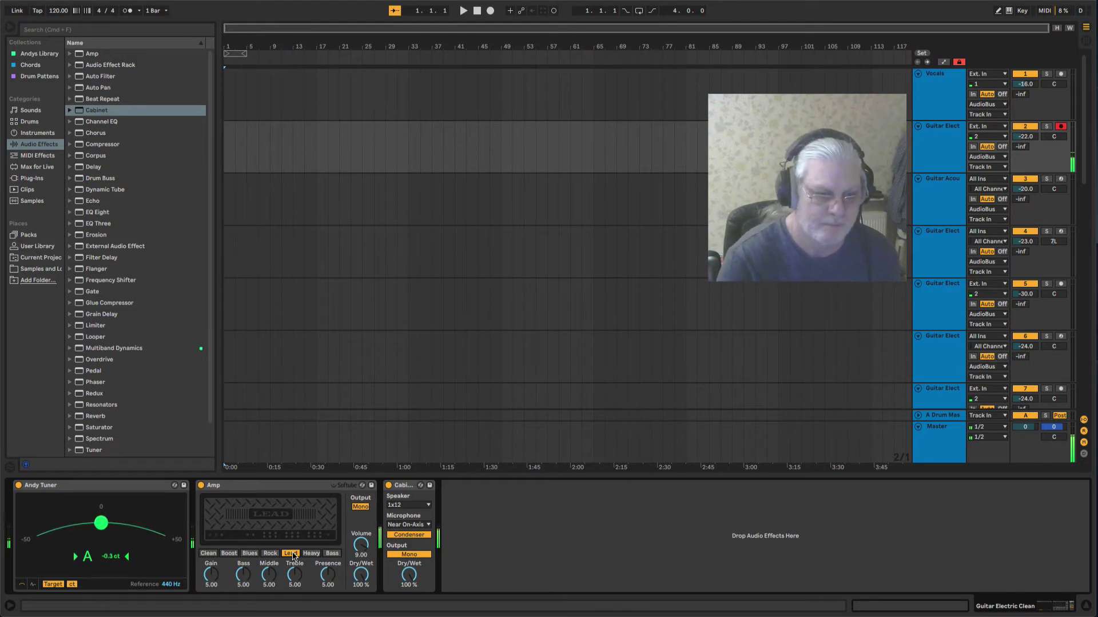
left_click(308, 555)
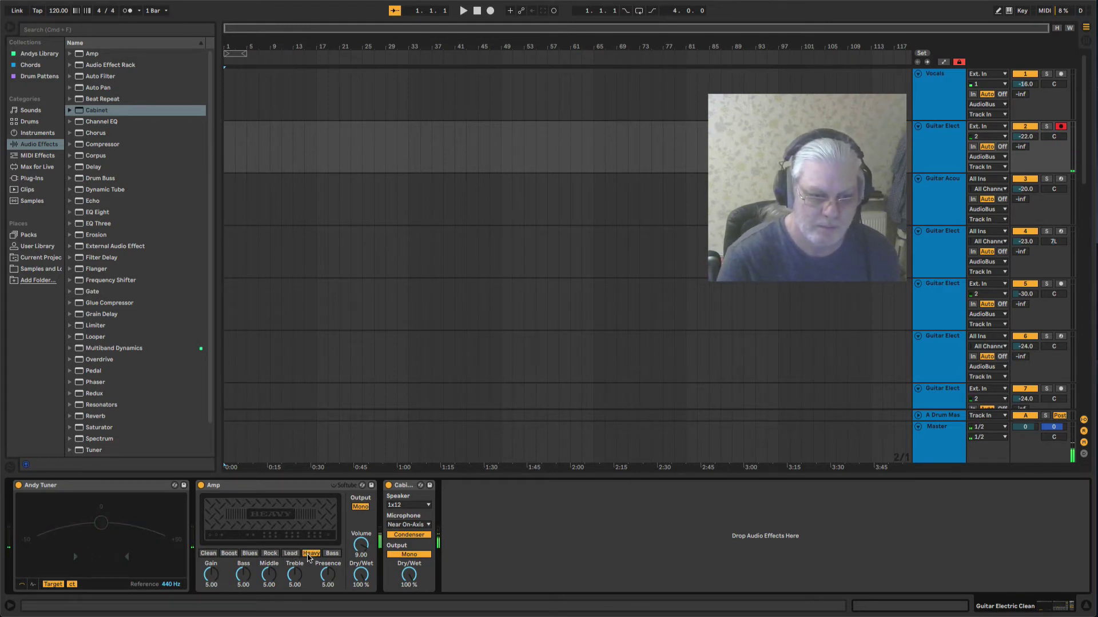
Set the Cabinet to a 2x12 speaker with a Near On-Axis Condenser microphone.
left_click(406, 506)
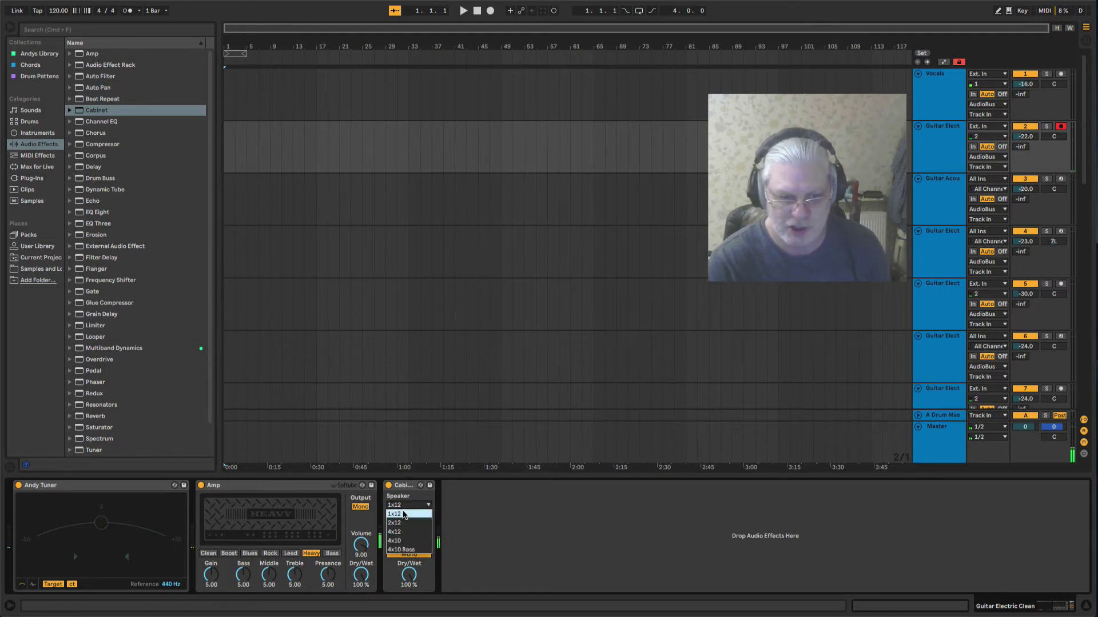
left_click(404, 522)
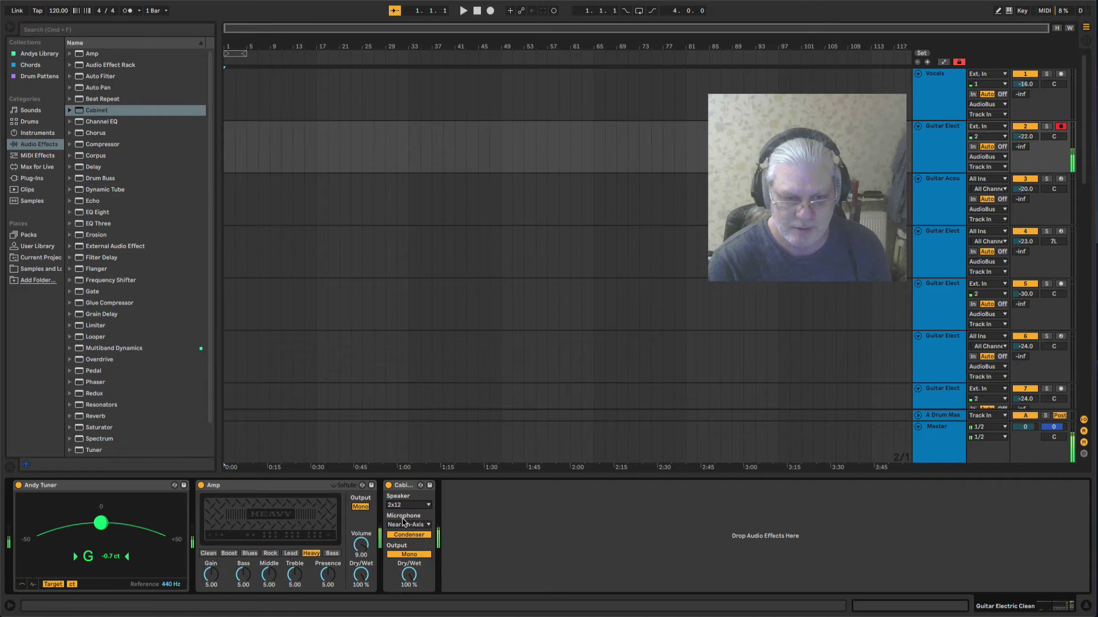
left_click(403, 526)
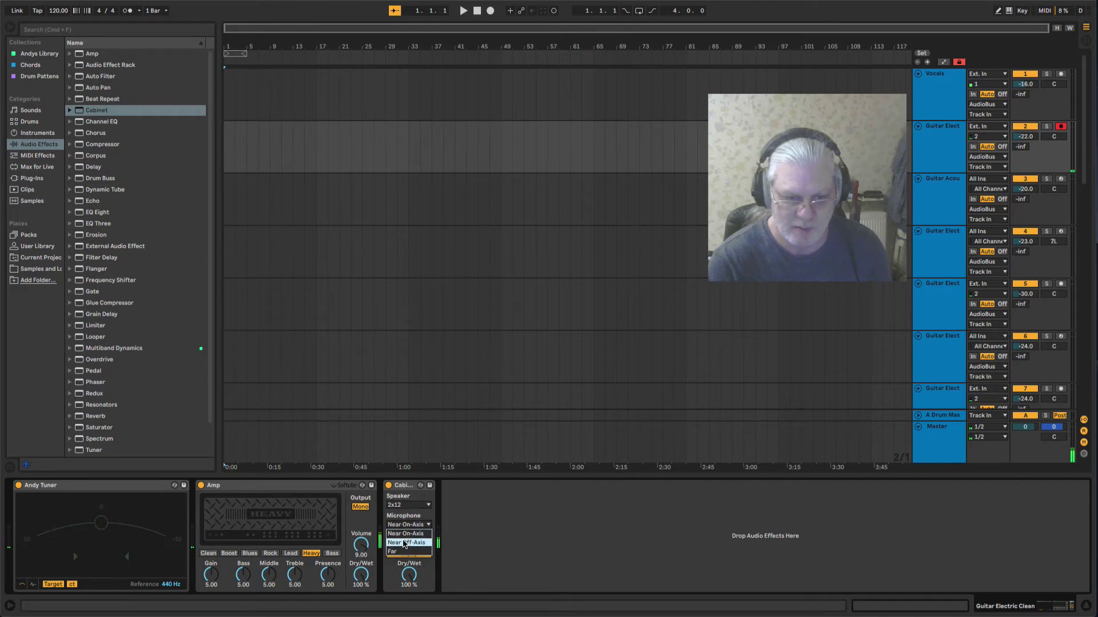
left_click(404, 543)
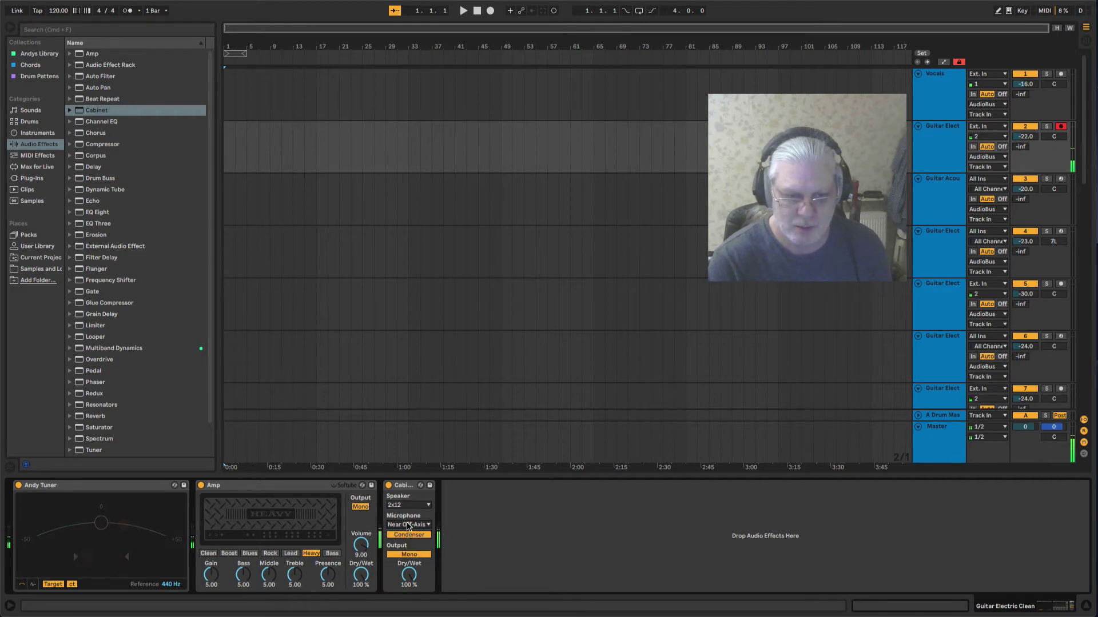
left_click(407, 524)
left_click(406, 552)
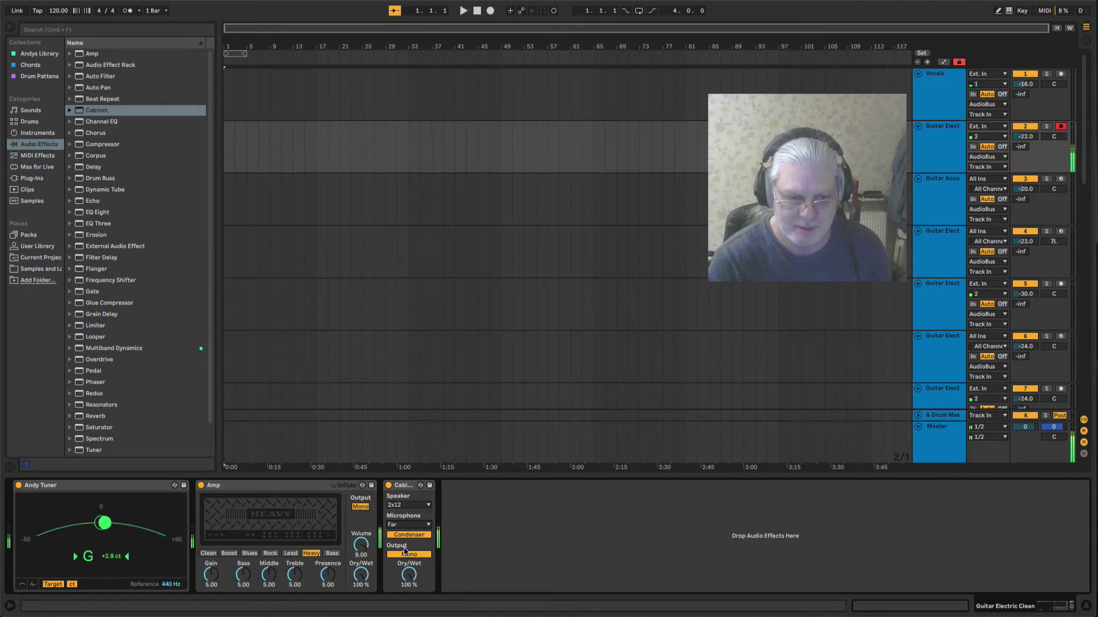
left_click(408, 526)
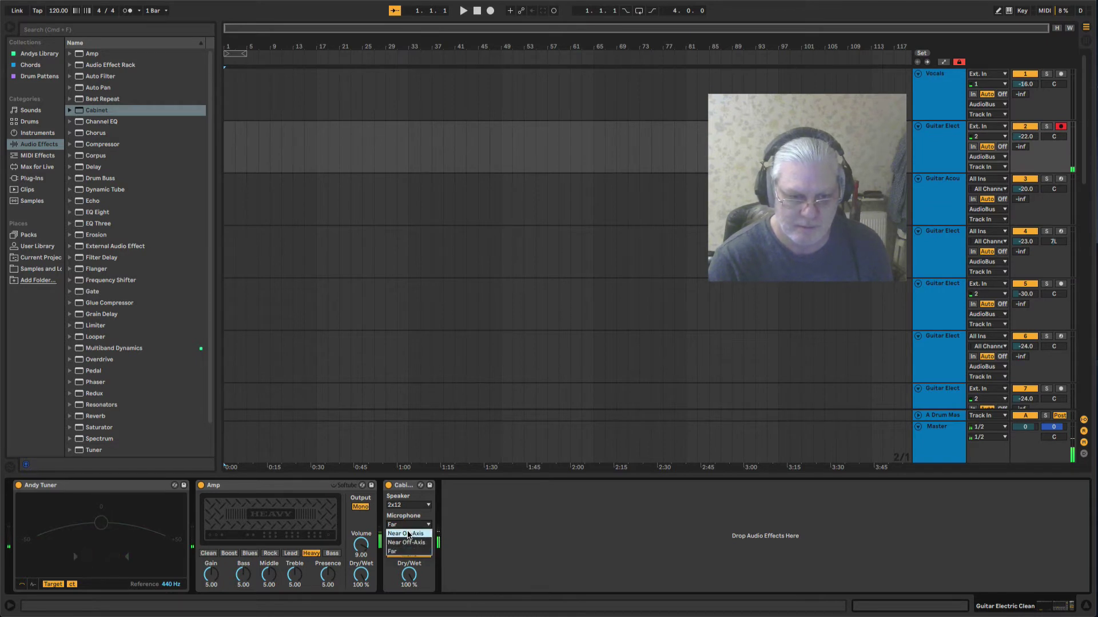
left_click(408, 534)
left_click(420, 536)
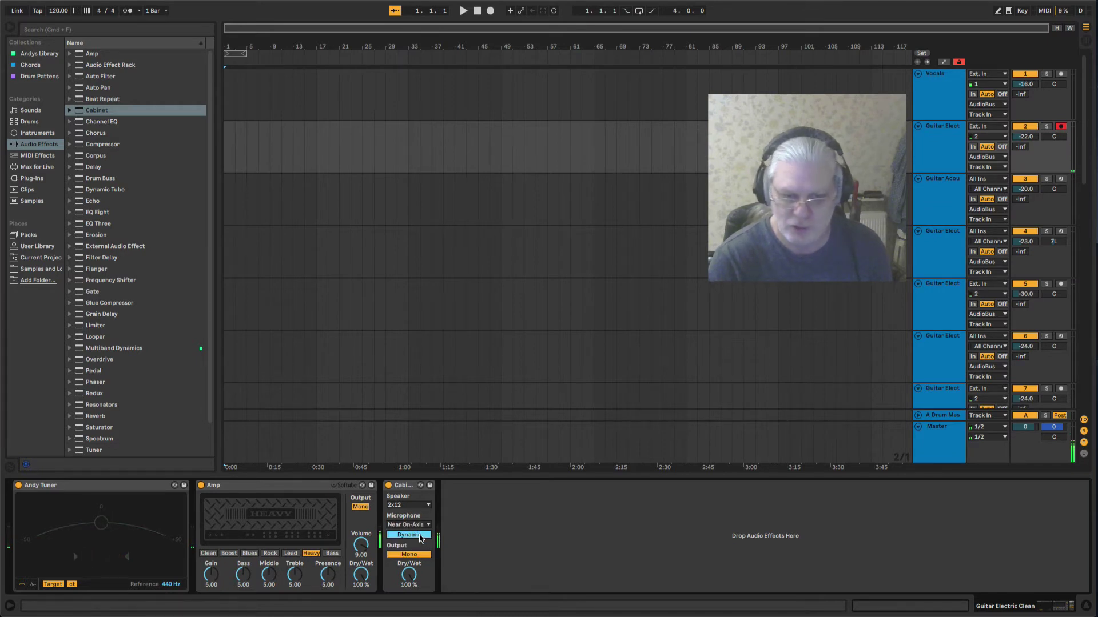
left_click(420, 536)
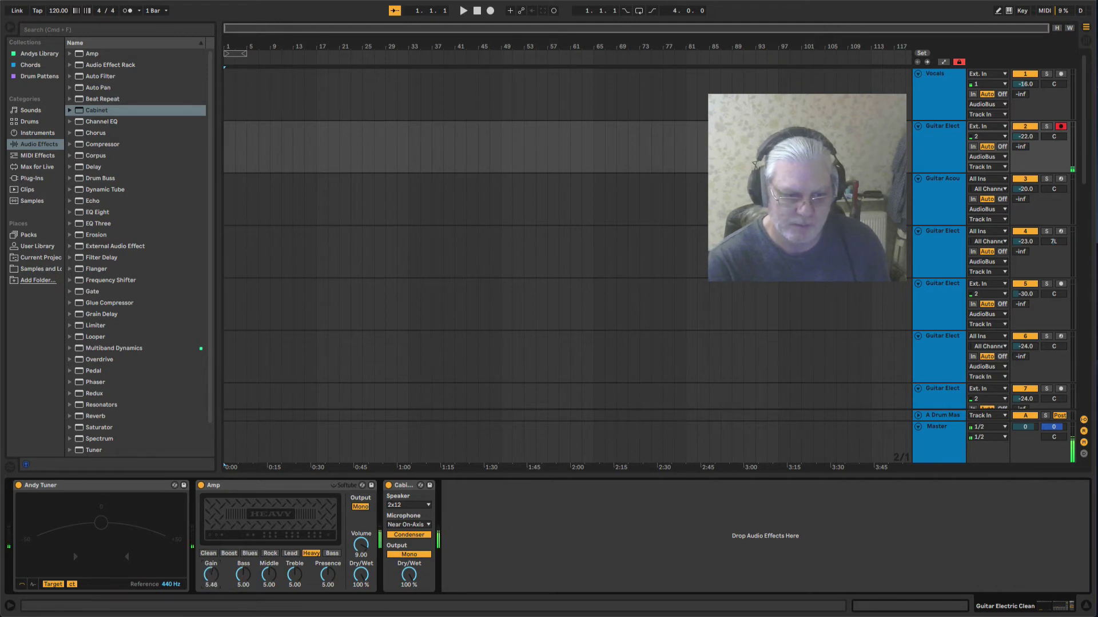
Set the Amp to Lead with gain 5.08 and lower Presence, then select Amp and Cabinet.
left_click_drag(211, 575, 211, 583)
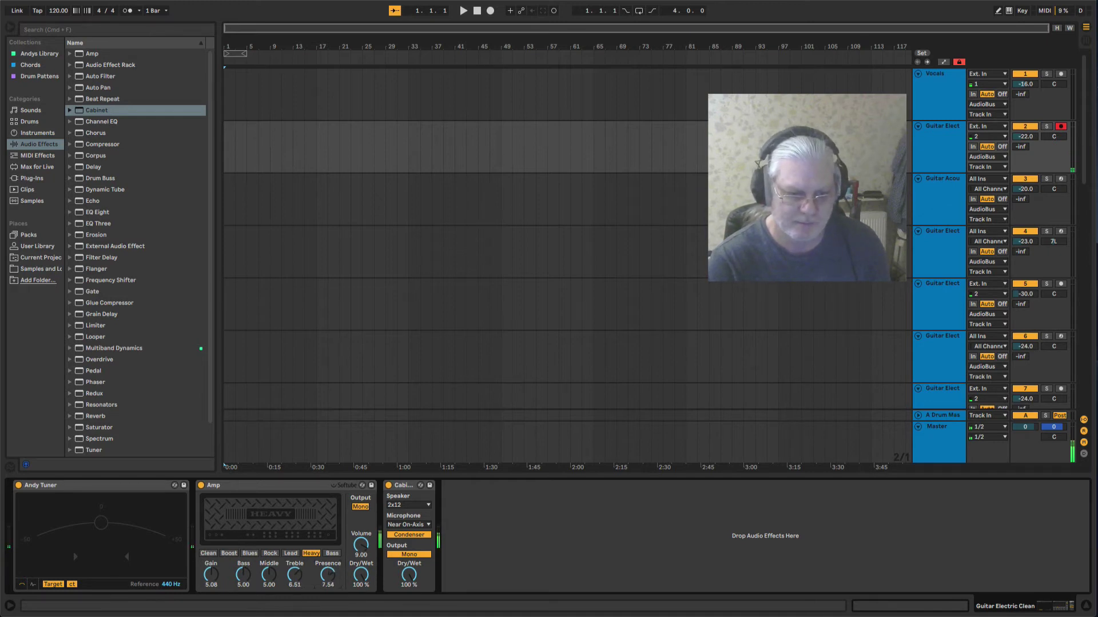
mouse_move(328, 574)
left_mouse_down()
mouse_move(327, 589)
mouse_move(327, 577)
left_mouse_up()
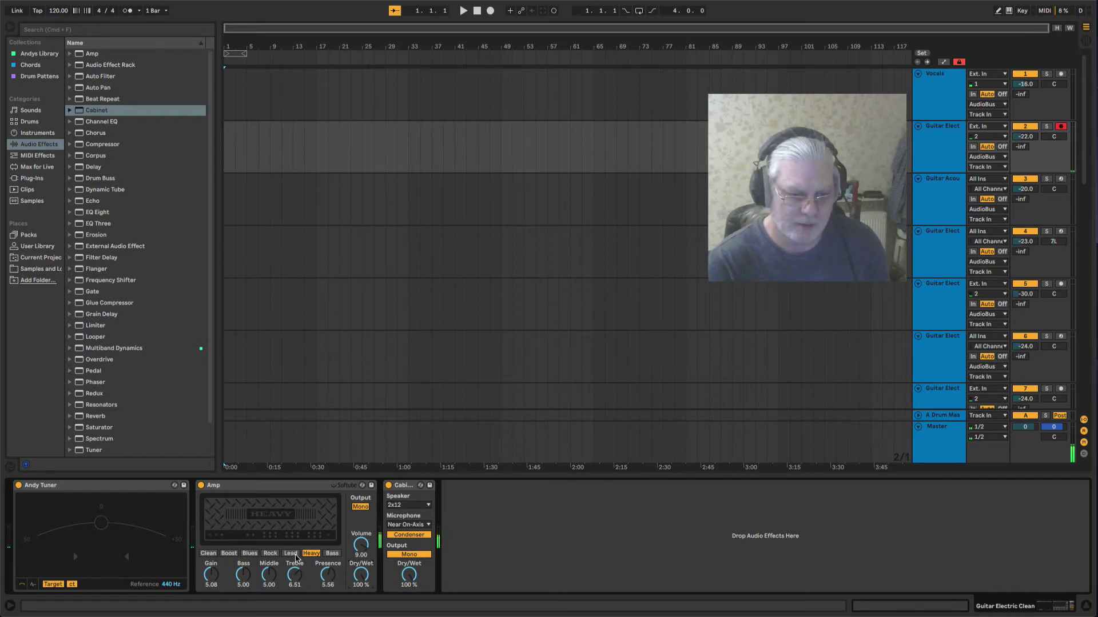
left_click(270, 554)
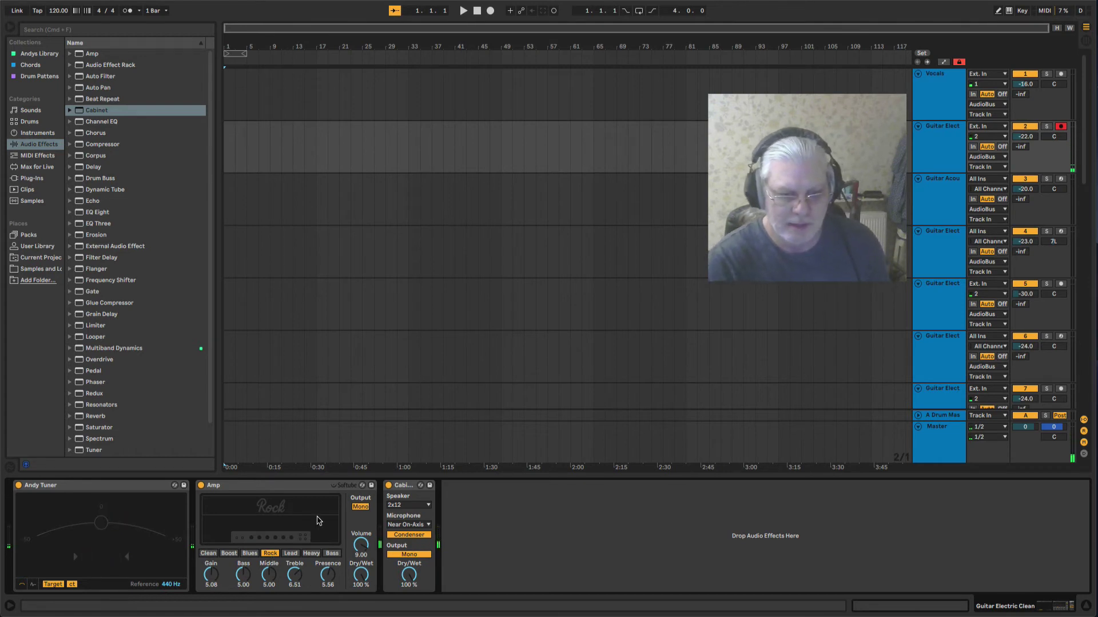
left_click(292, 555)
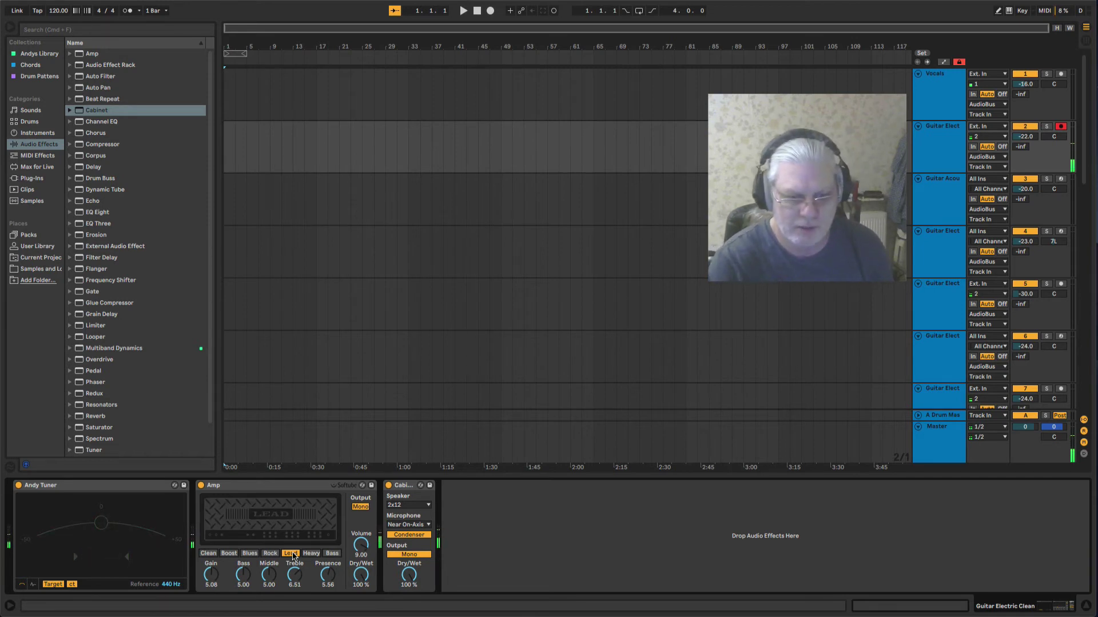
left_click(410, 486)
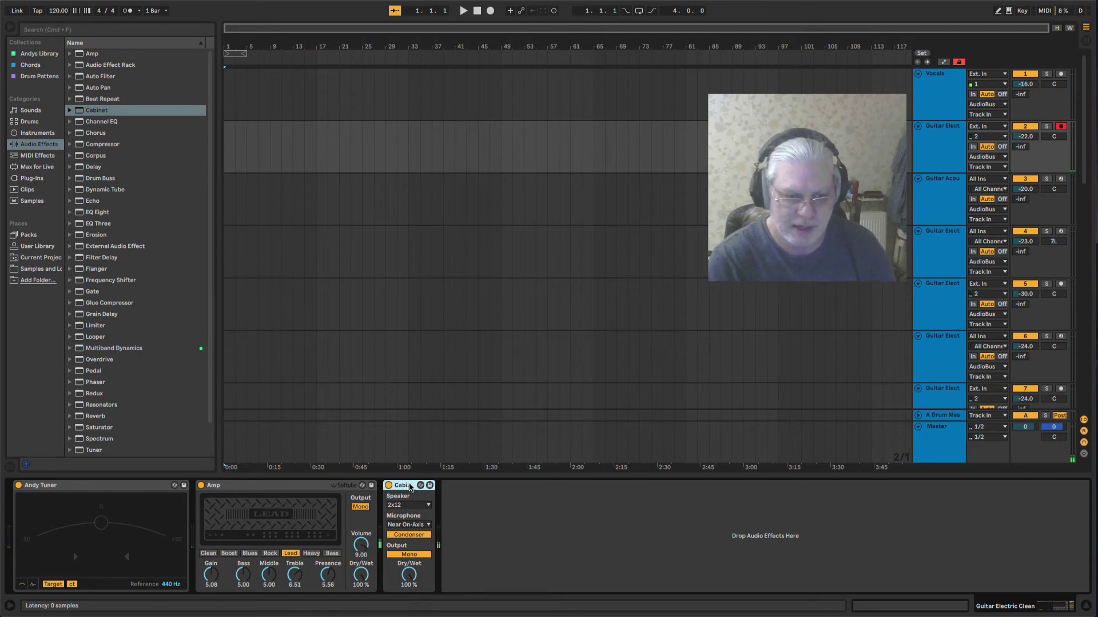
left_click(314, 491)
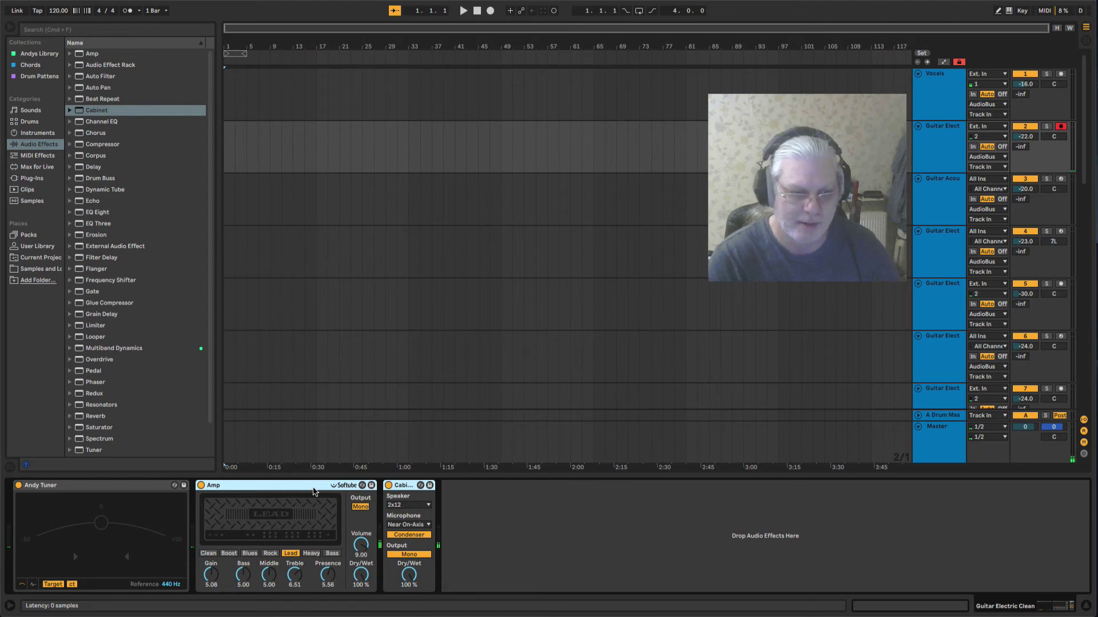
Group Amp and Cabinet into an Audio Effect Rack and select its single chain.
key("super+g")
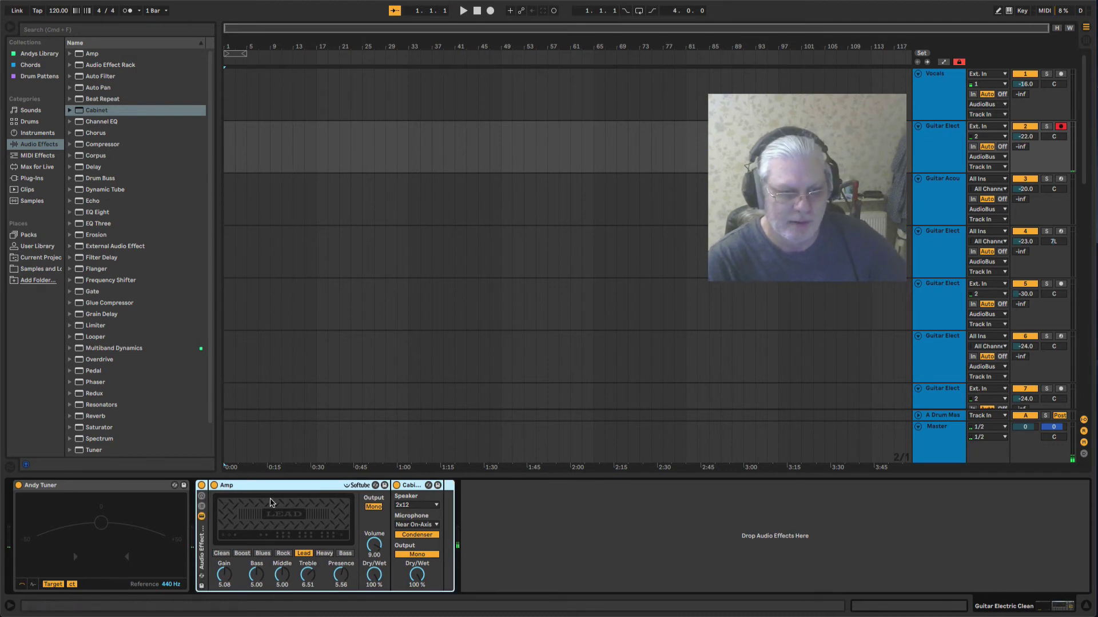
left_click(201, 506)
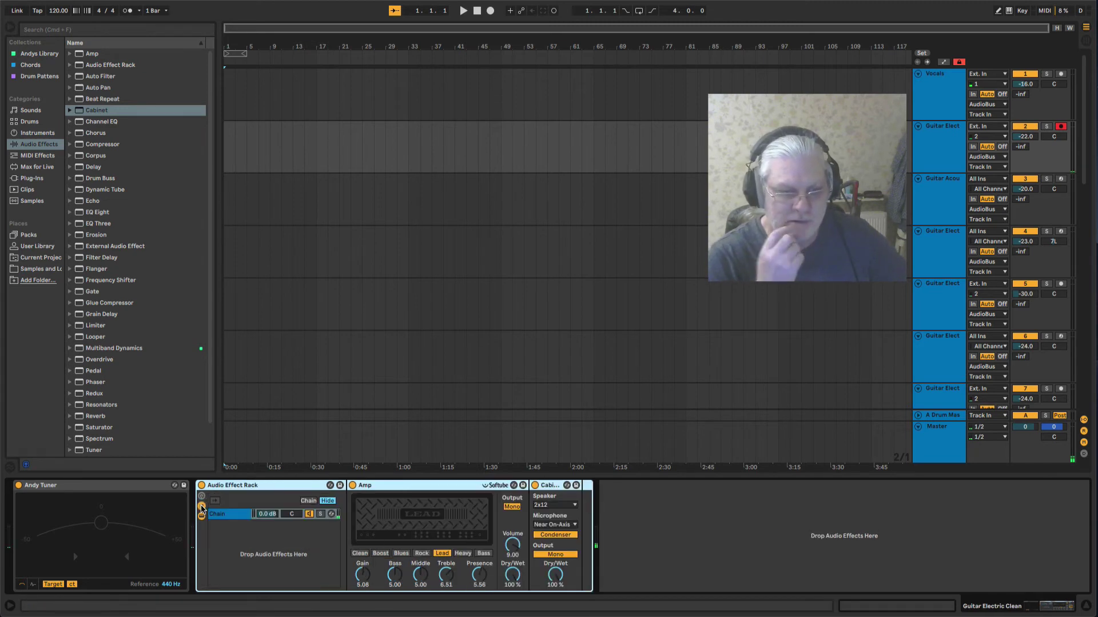
left_click(219, 518)
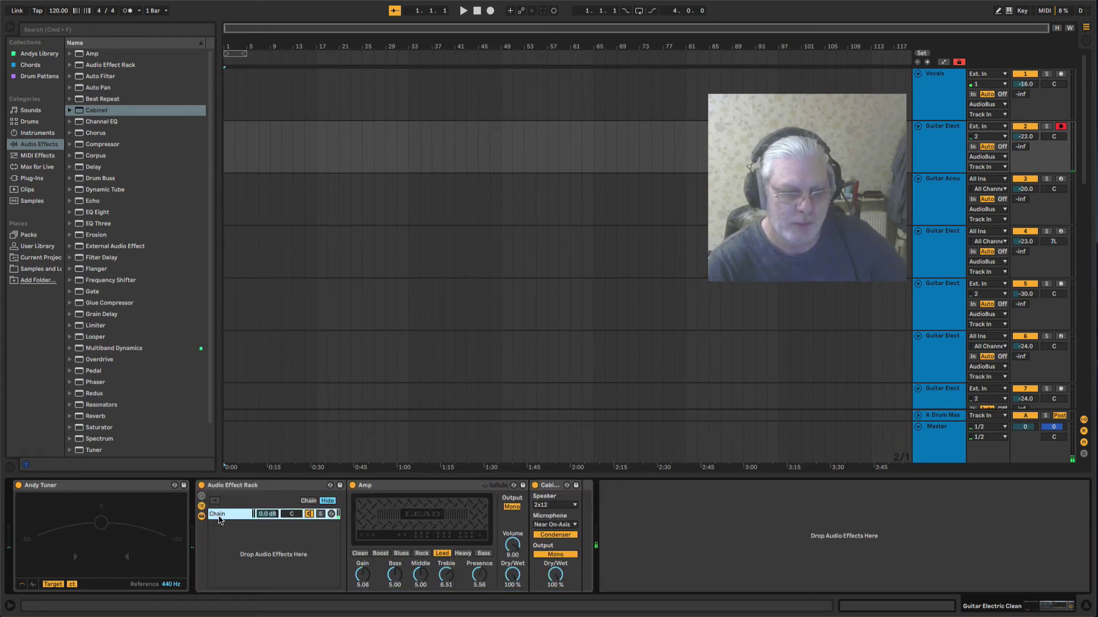
Duplicate the chain and pan the first chain to 50R.
right_click(231, 519)
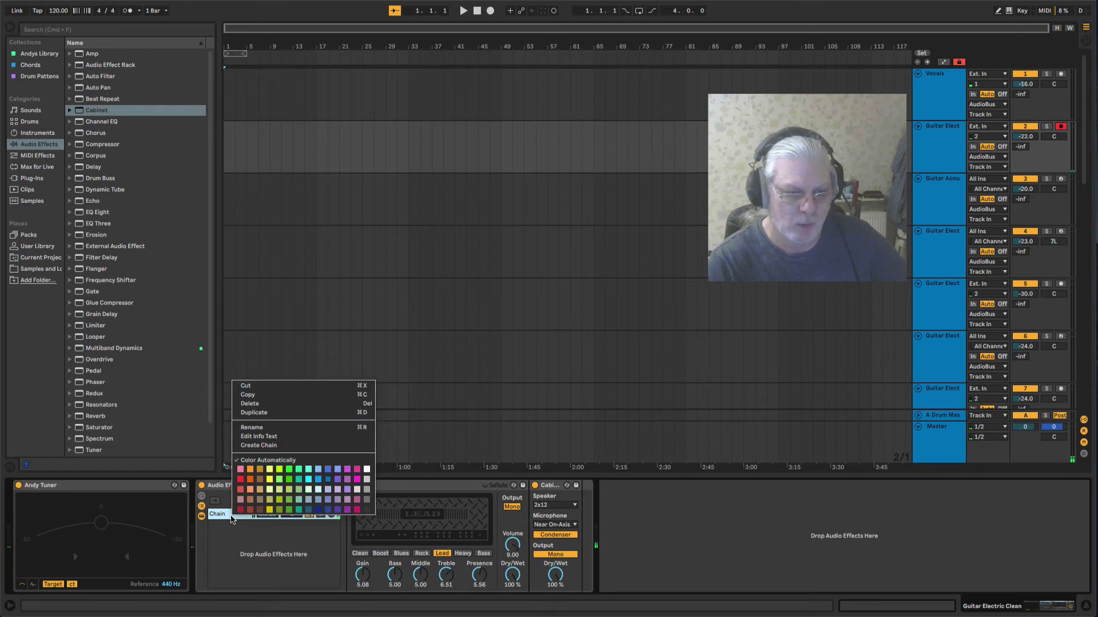
left_click(257, 414)
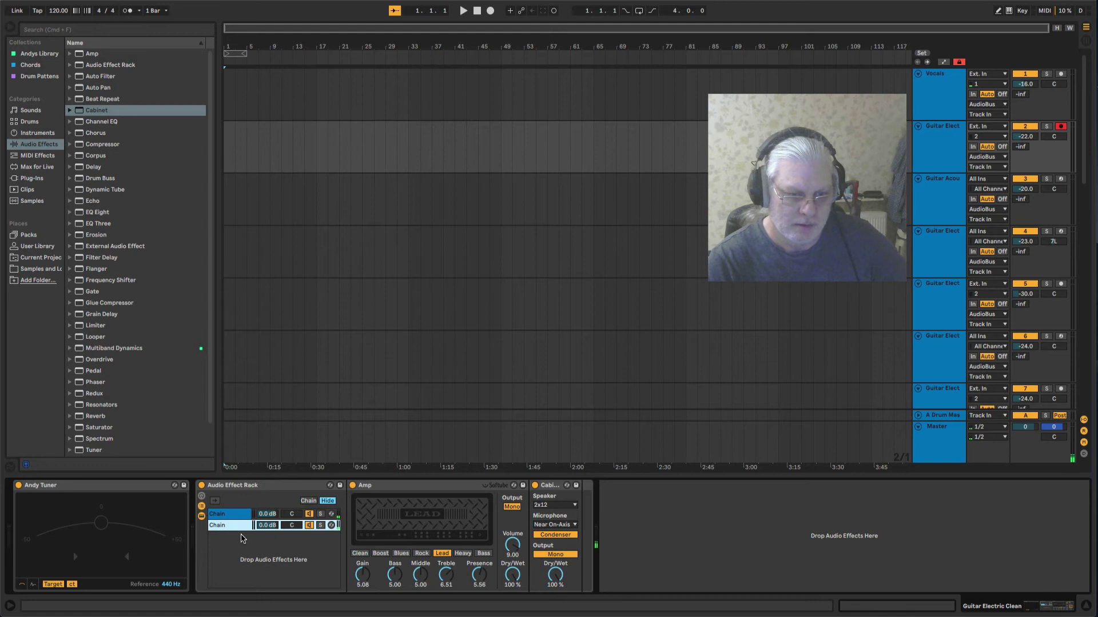
left_click_drag(267, 515, 293, 534)
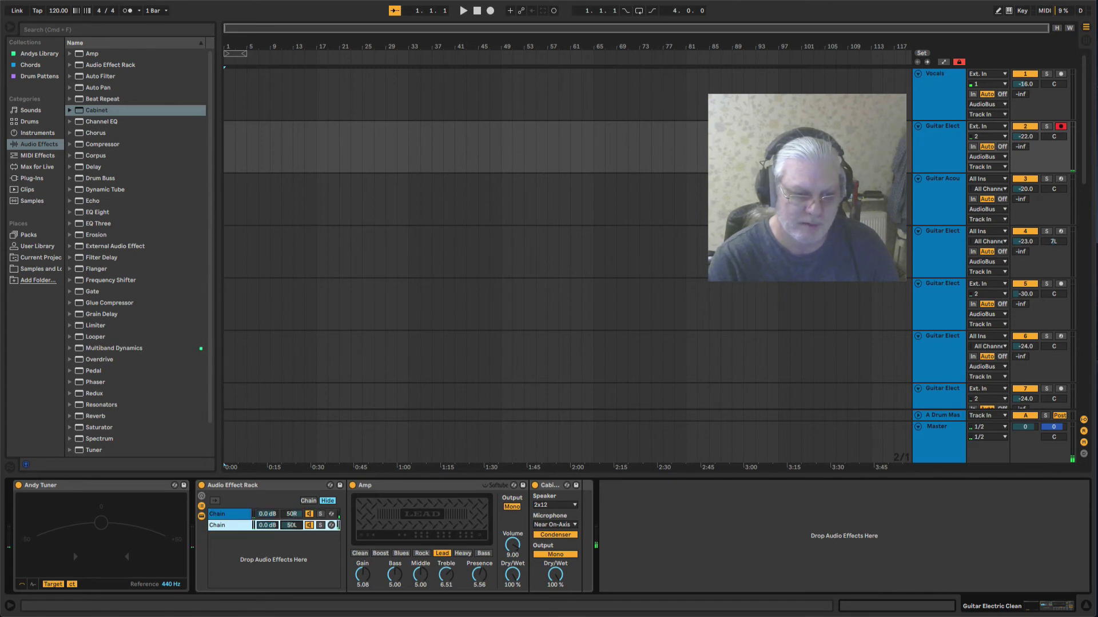
Set this chain's amp to Heavy and its Cabinet speaker to 4x12, keeping Near On-Axis.
left_click(464, 554)
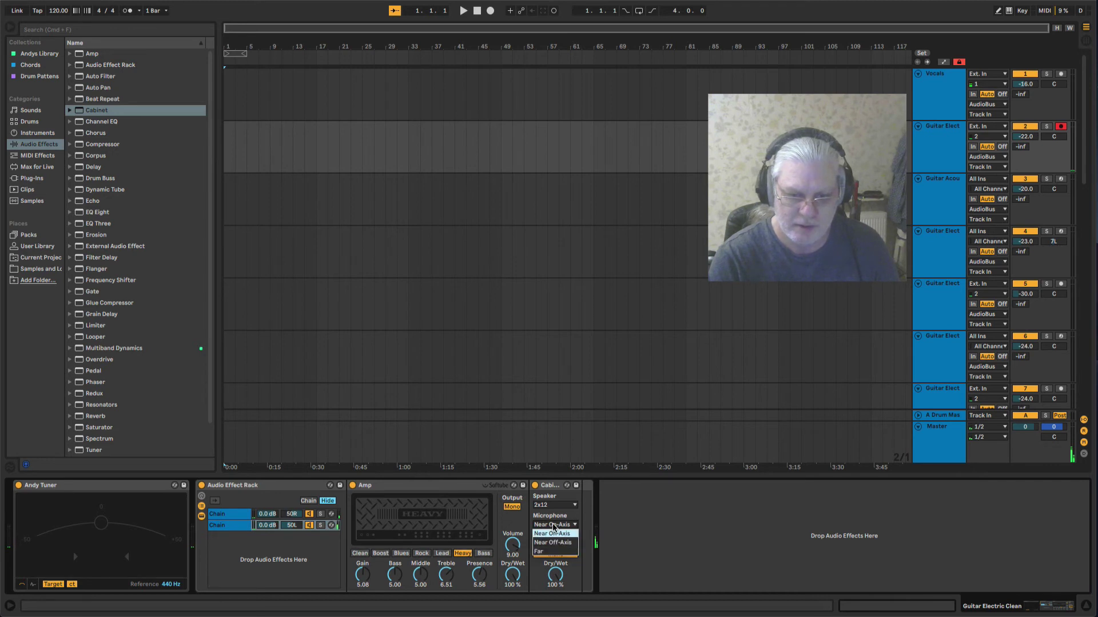
left_click(552, 533)
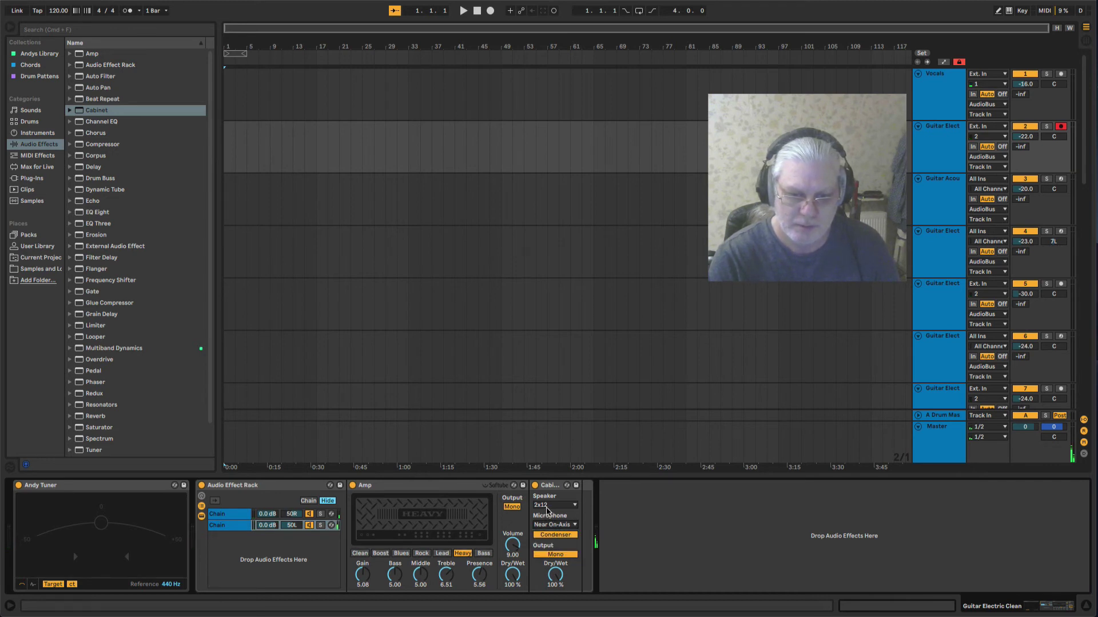
left_click(547, 507)
left_click(549, 533)
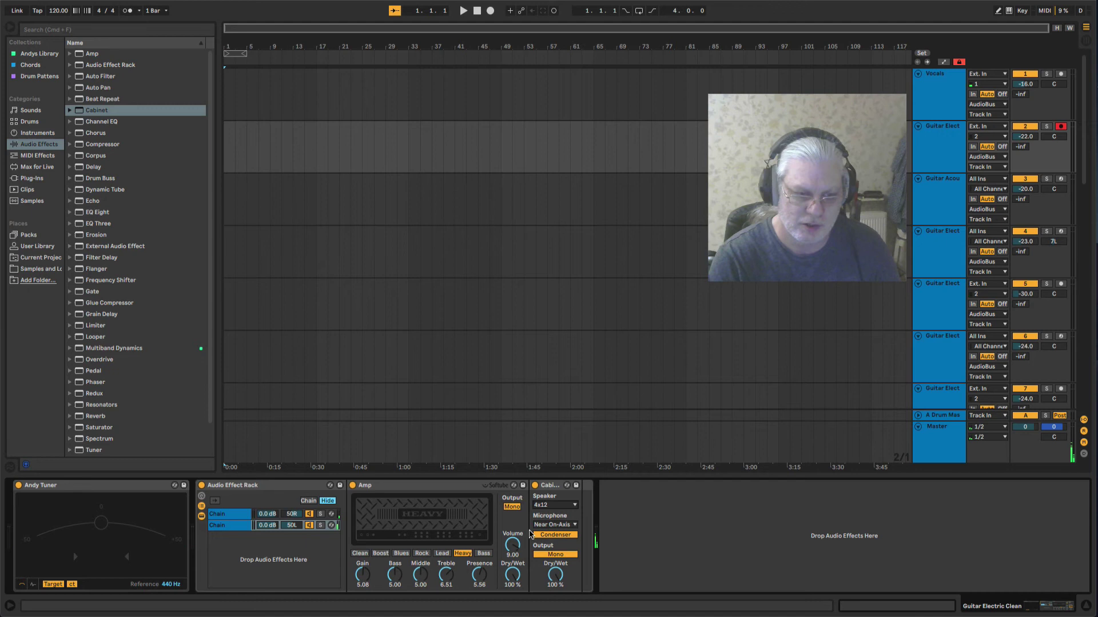
Lower the second chain's volume to -9.0 dB and switch its amp to Rock.
left_click(268, 527)
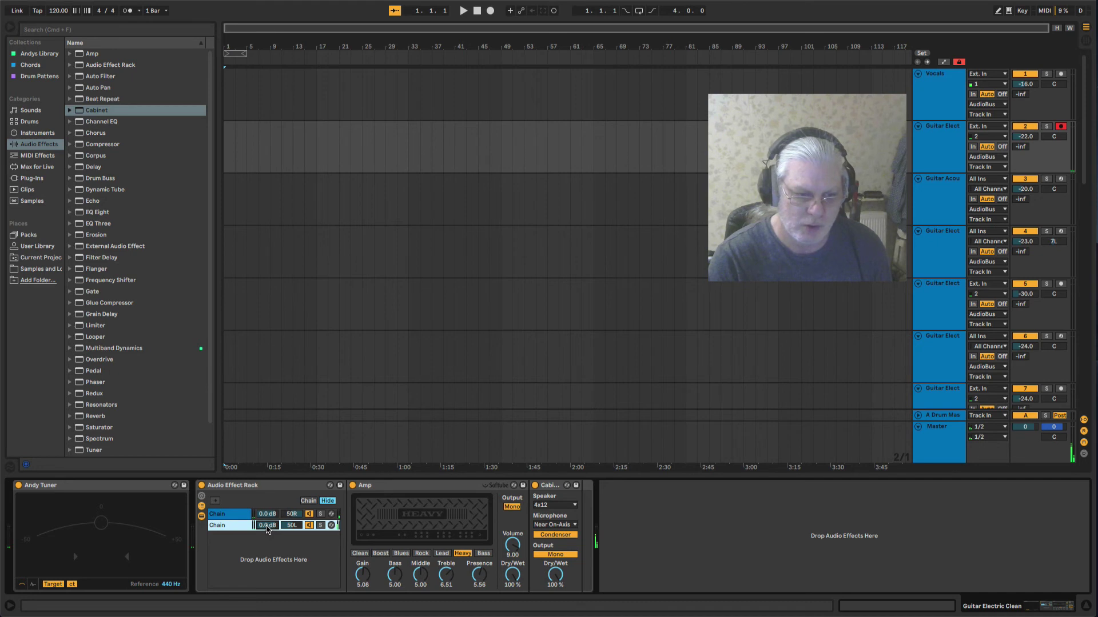
scroll(267, 527, "down", 1)
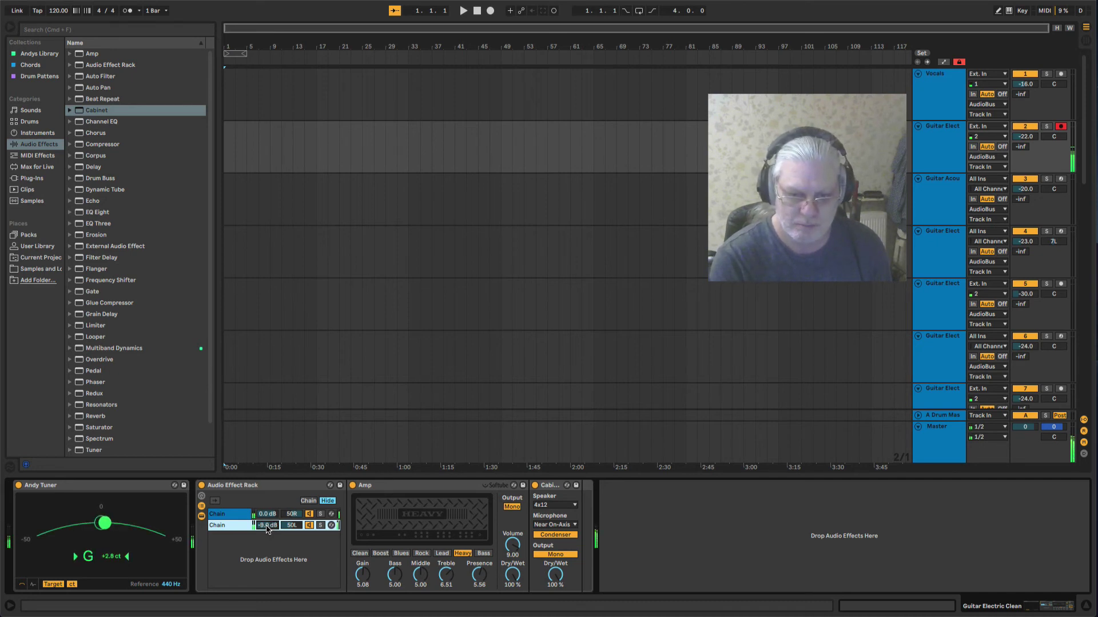
scroll(267, 527, "down", 1)
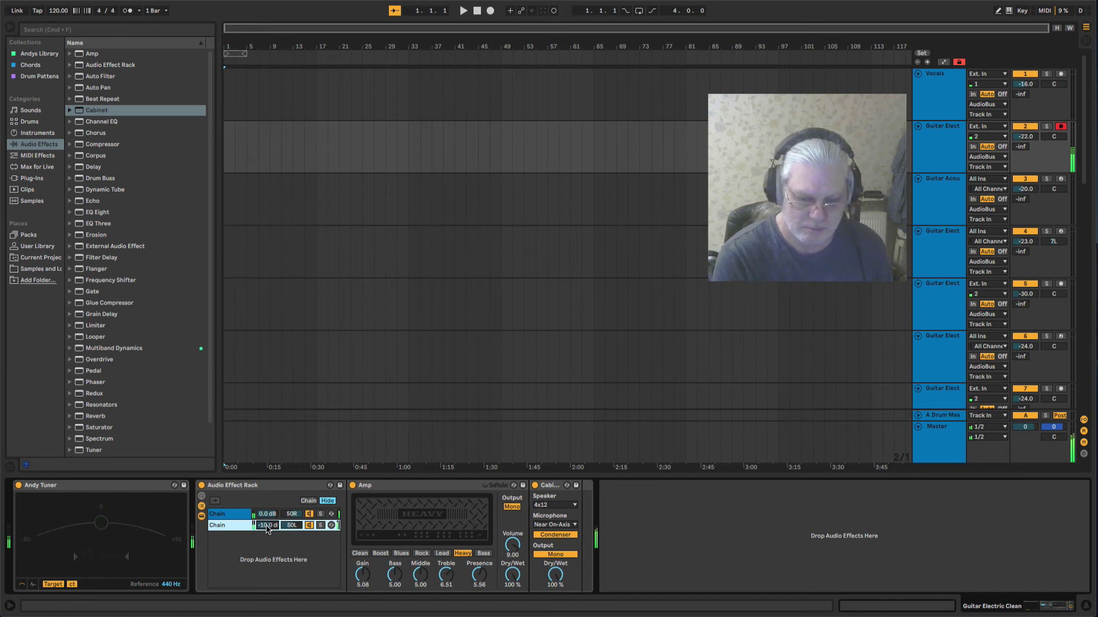
scroll(266, 527, "up", 1)
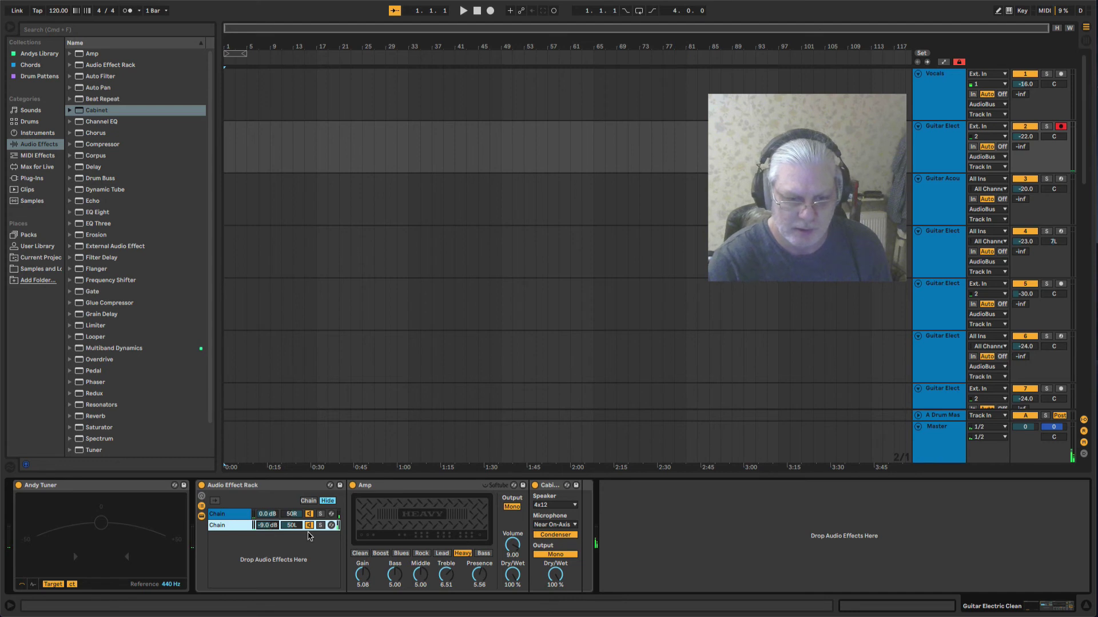
left_click(426, 555)
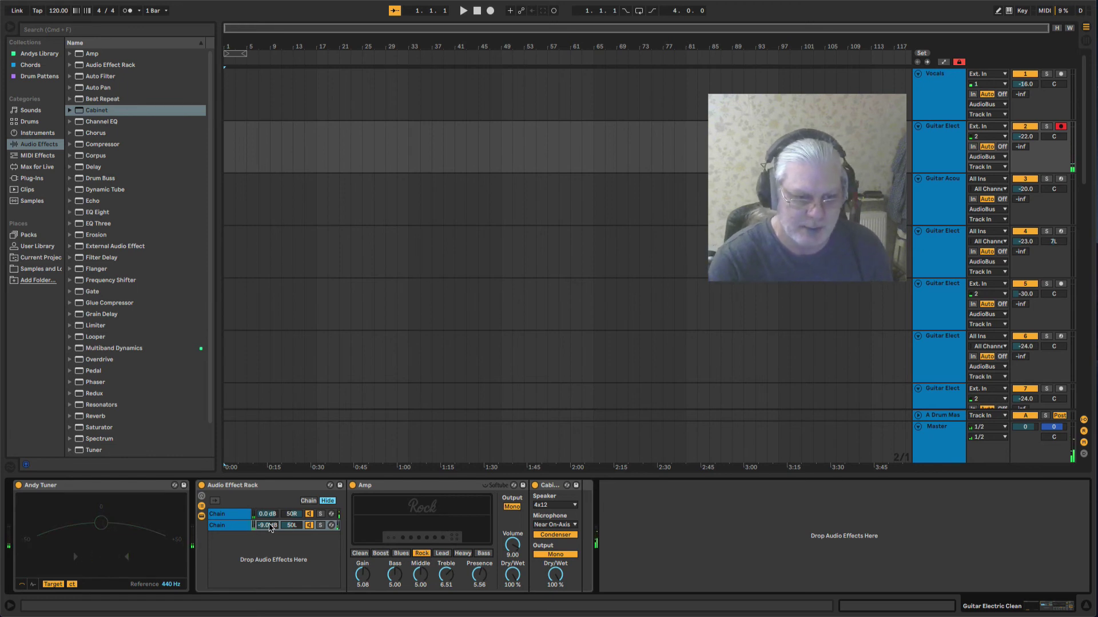
Raise the 50L chain's volume from -9.0 dB to about -2.7 dB.
left_click_drag(267, 528, 268, 526)
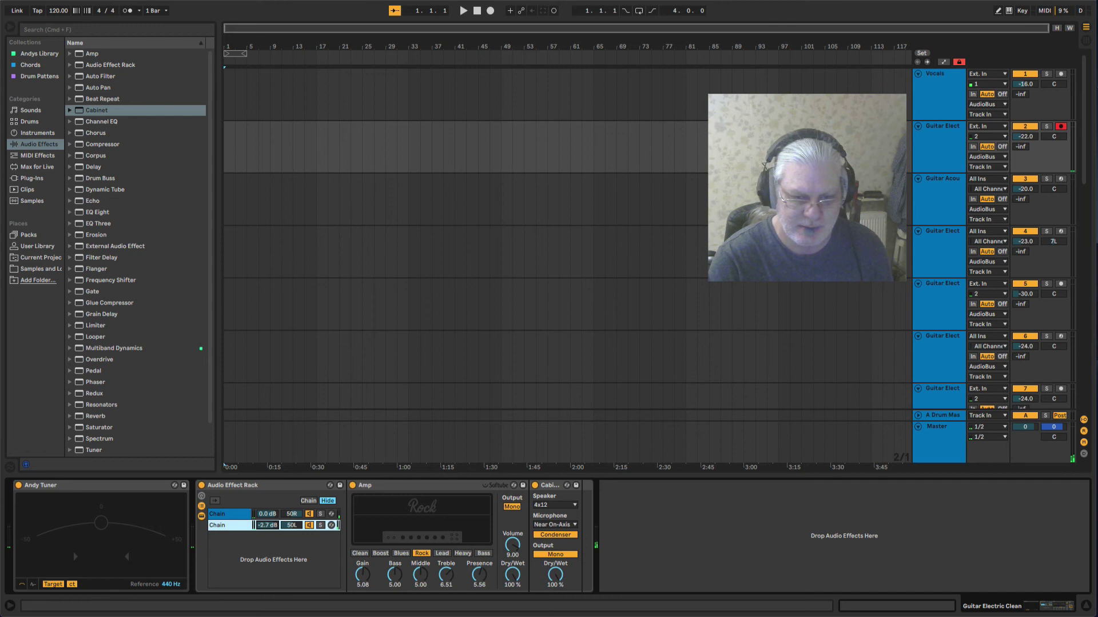